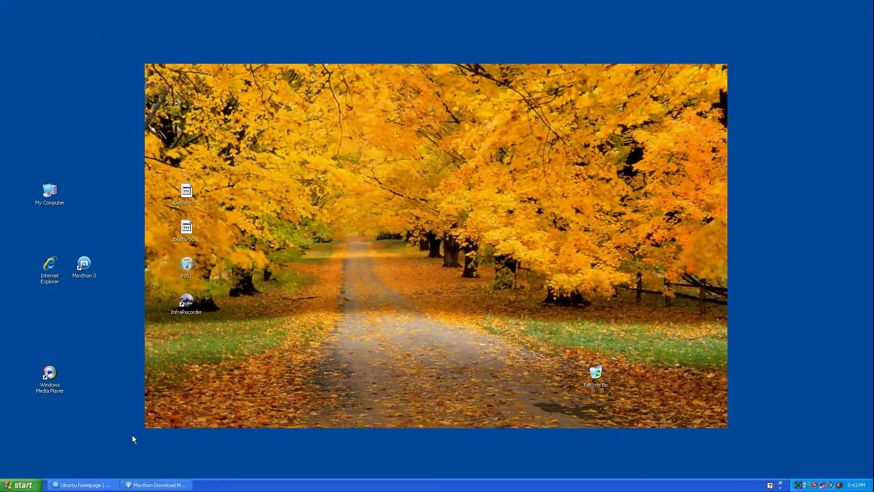
Step: Go to the Get Ubuntu Desktop Edition download page and highlight the 'If you're running Windows' paragraph
click(100, 486)
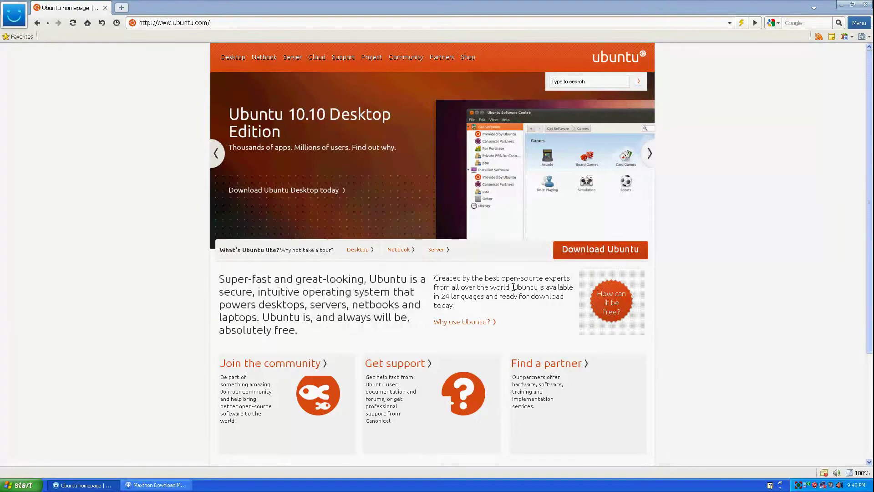
click(583, 257)
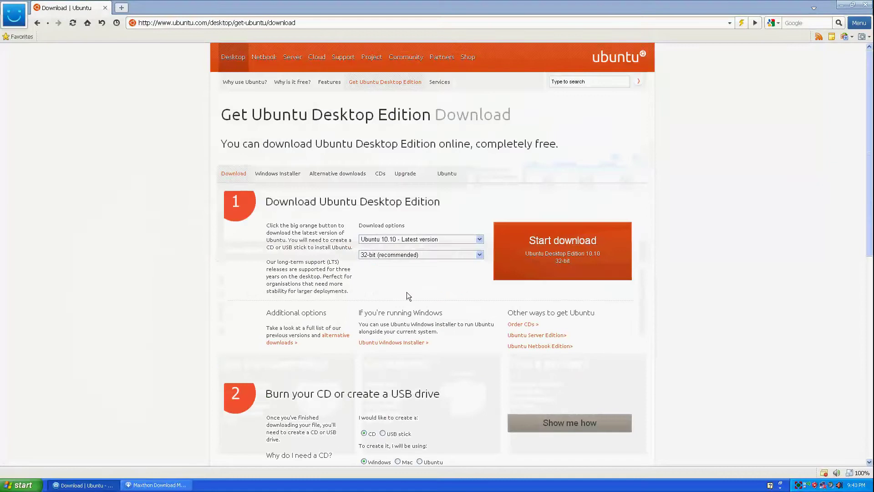
drag(360, 312, 457, 339)
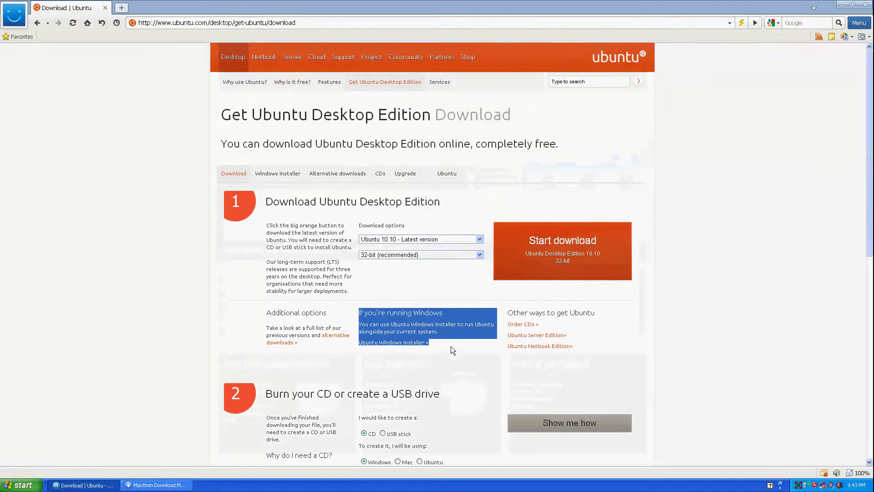
Step: Download wubi.exe (1.43 MB) from the Ubuntu Windows Installer page
click(396, 352)
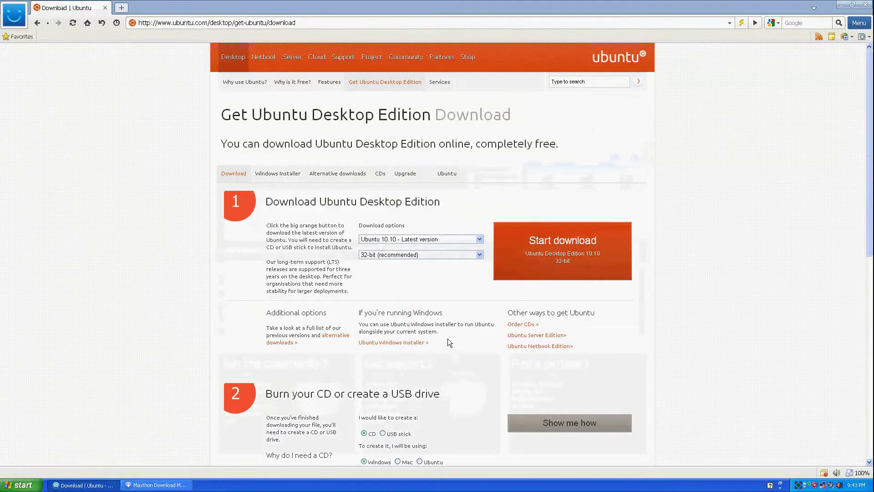
click(403, 342)
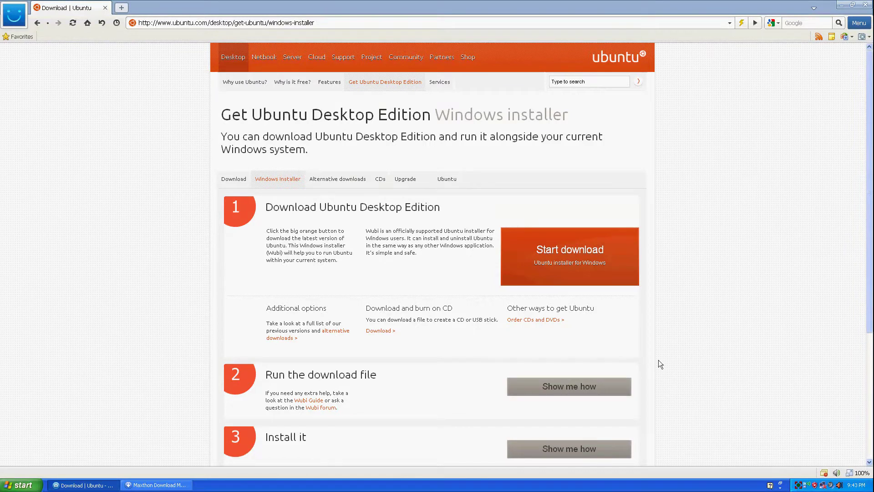
click(602, 262)
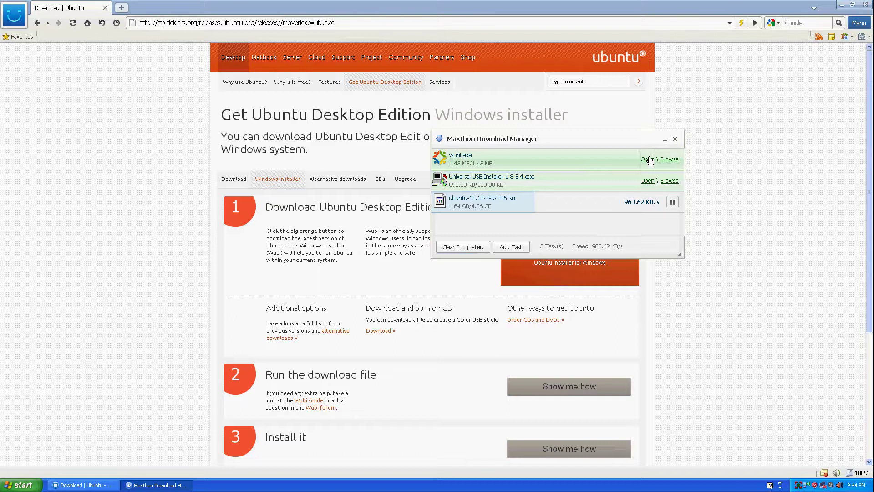
Step: Launch the downloaded wubi.exe from the Maxthon download manager
click(647, 159)
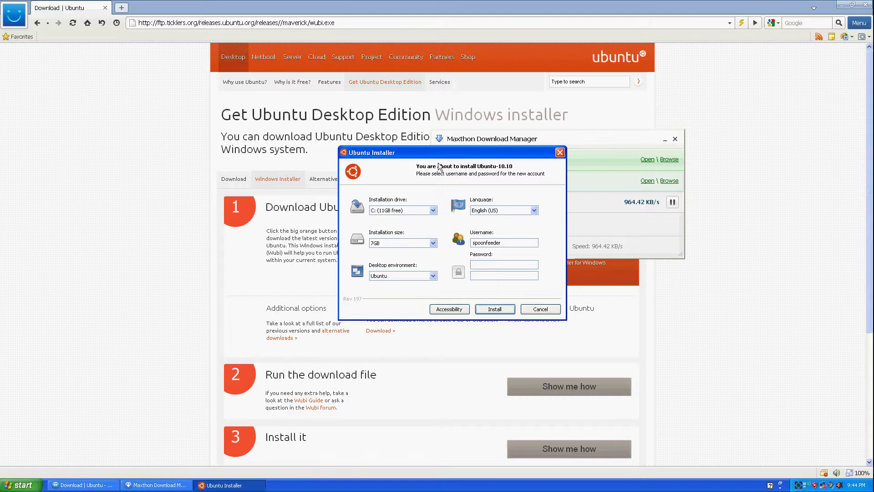
Step: Change the Wubi installation drive from C: to E: (18GB free)
click(433, 211)
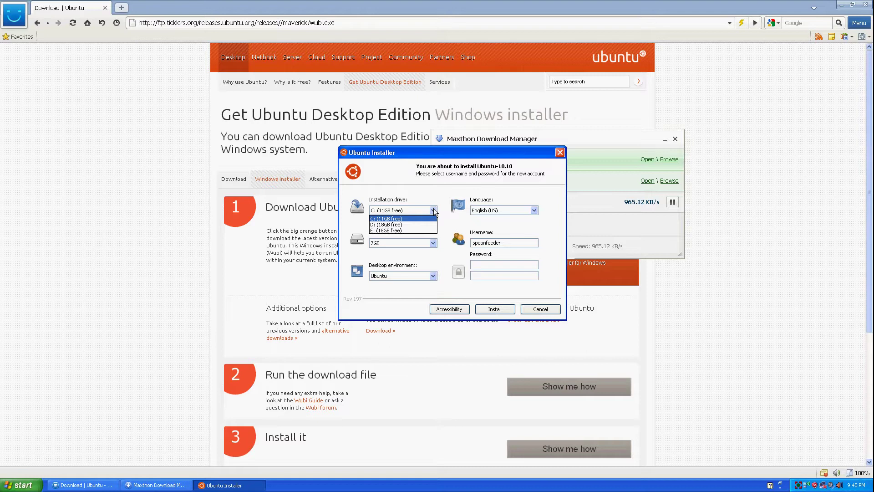
click(433, 208)
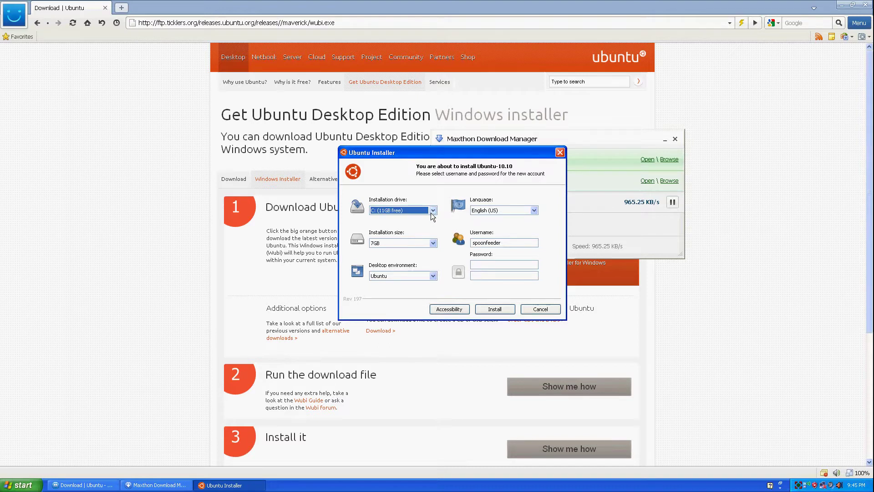
click(433, 211)
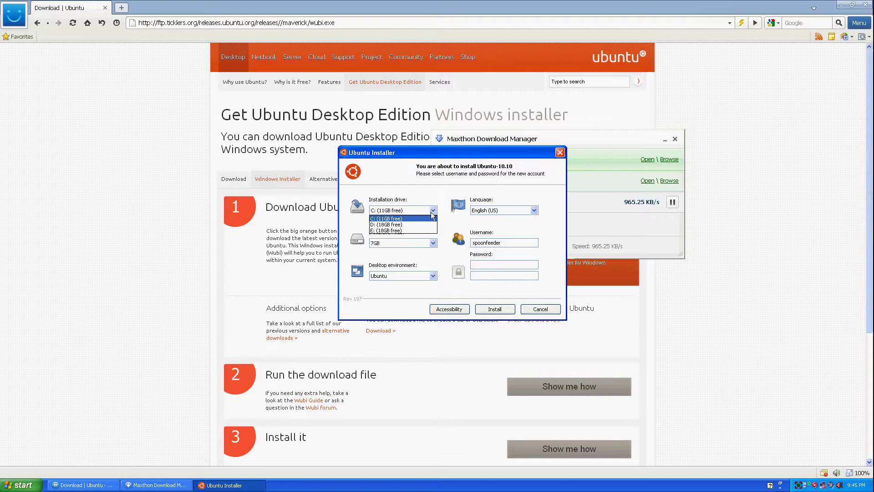
click(403, 231)
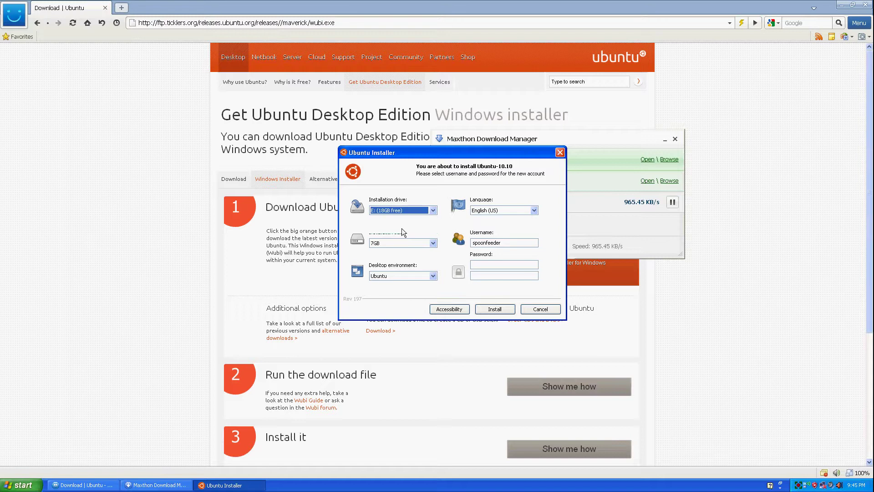
click(433, 245)
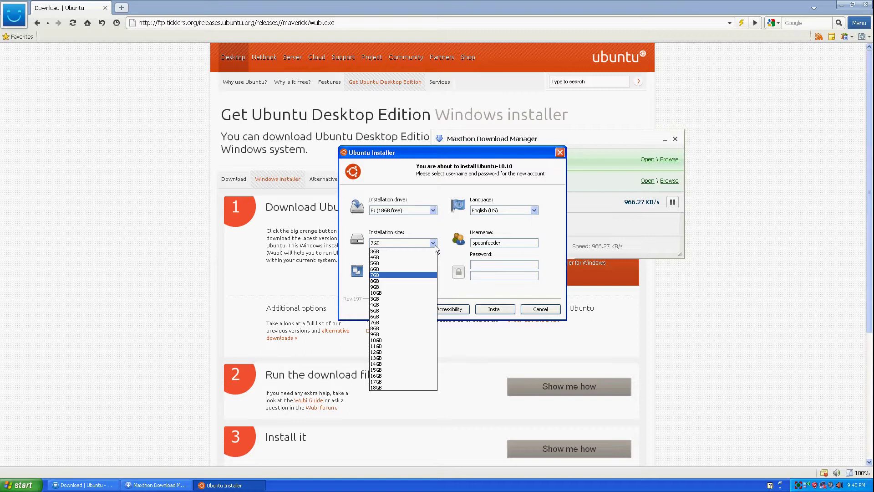
click(435, 245)
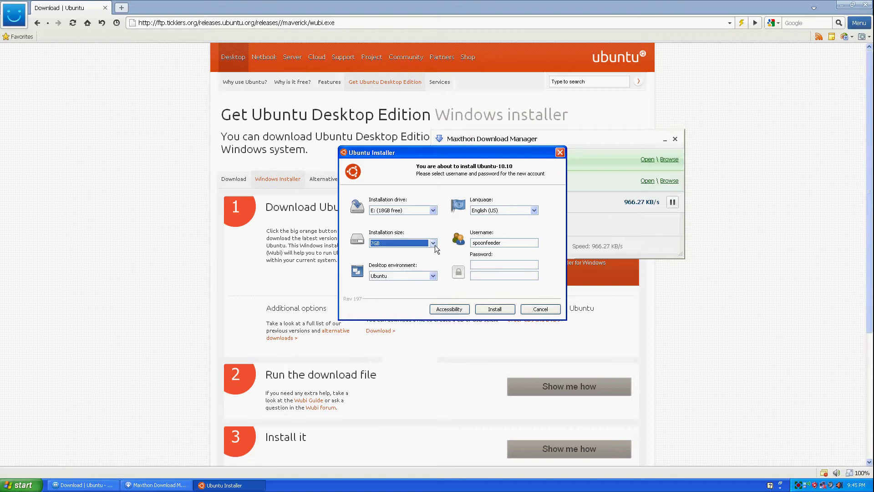
Step: Look over the desktop environment variants and leave Ubuntu selected
click(434, 276)
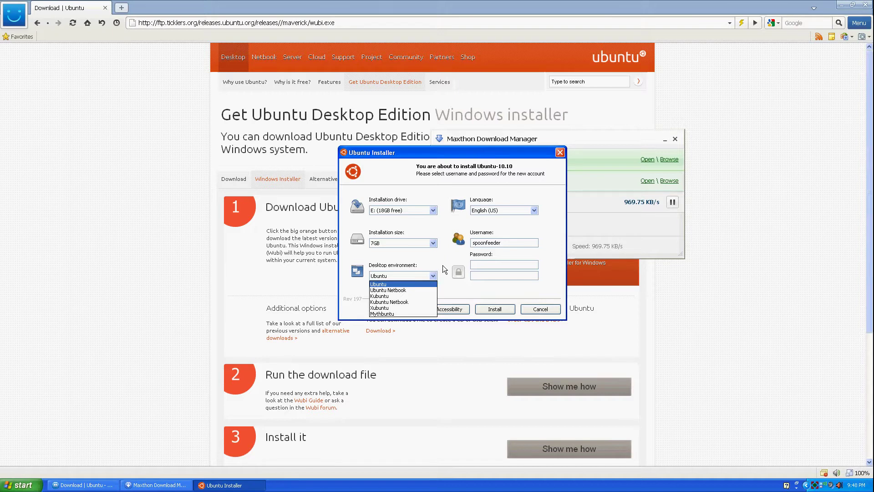
click(443, 266)
Step: Keep English (US) as the install language and place the caret in the Username field
click(532, 210)
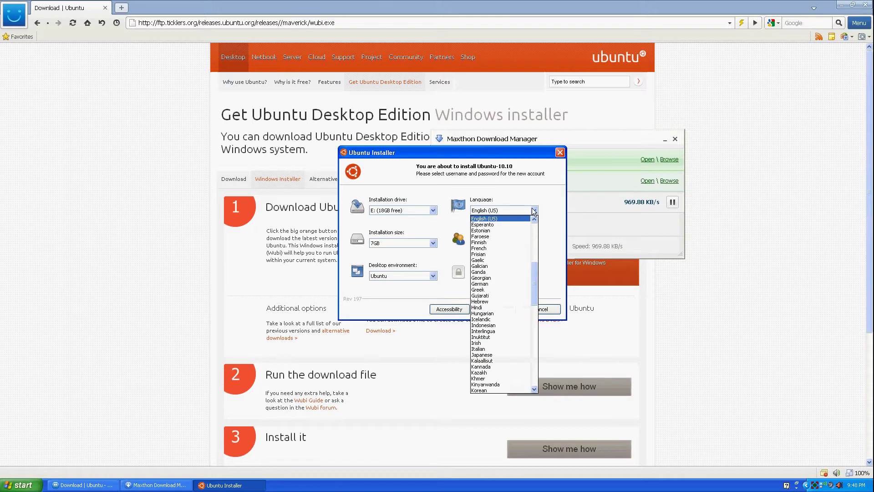
click(534, 212)
click(514, 243)
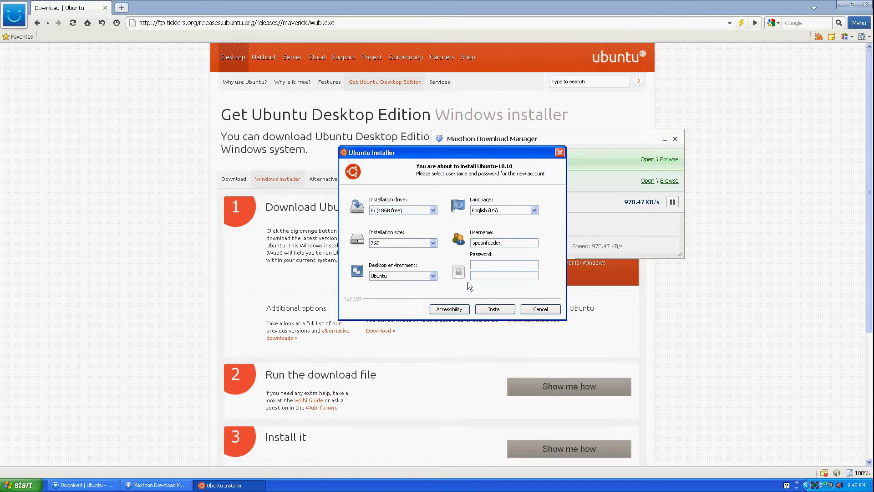
Step: Leave the accessibility profile at None and return to the install settings
click(460, 310)
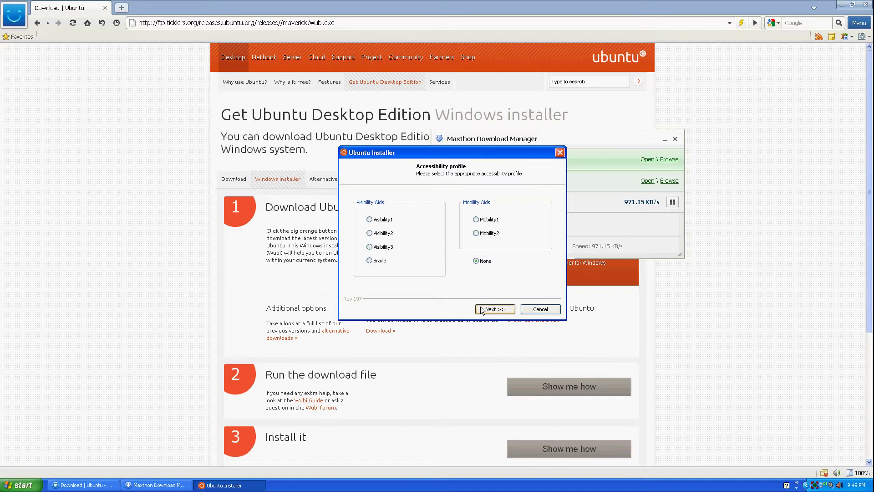
click(481, 310)
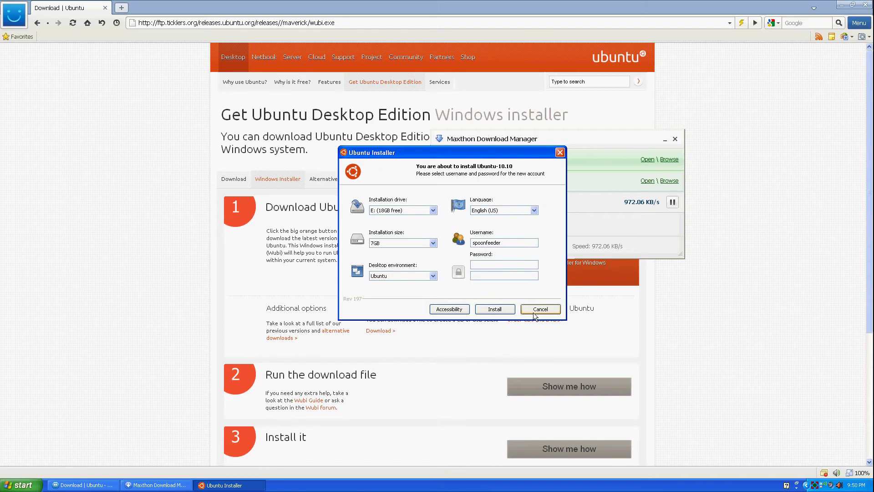
Step: Cancel the Ubuntu-10.10 installation so the Wubi installer closes
click(534, 311)
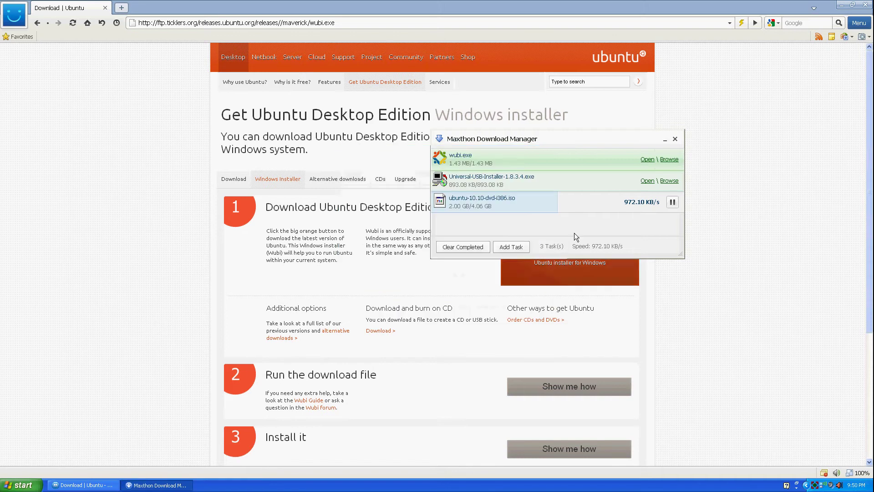
Step: Clear completed downloads, pause and remove the ubuntu-10.10-dvd-i386.iso task, then close the manager
click(685, 115)
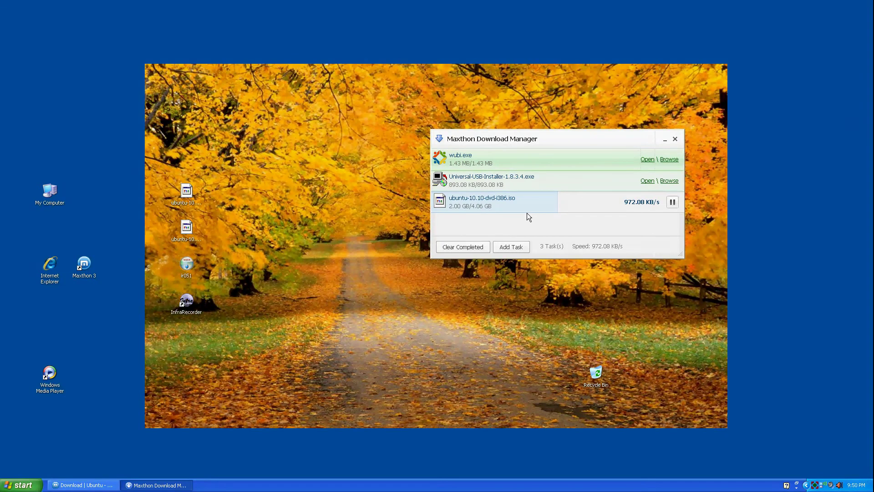
click(463, 248)
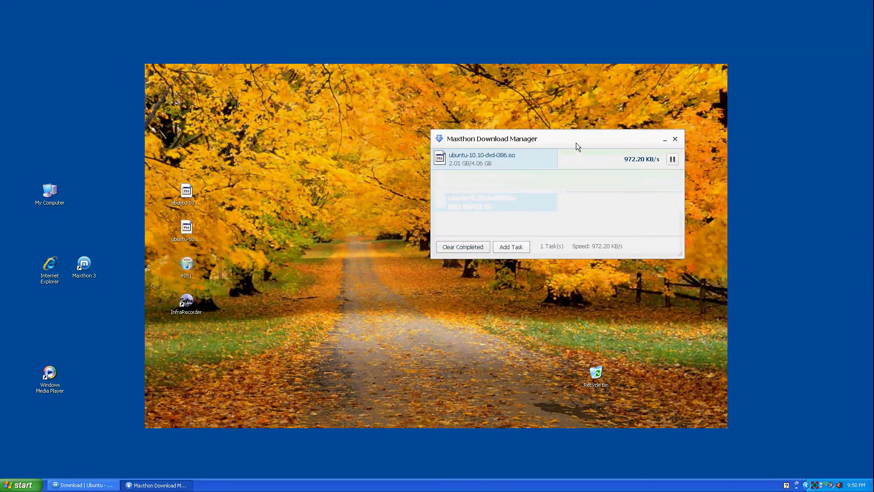
drag(576, 146, 511, 166)
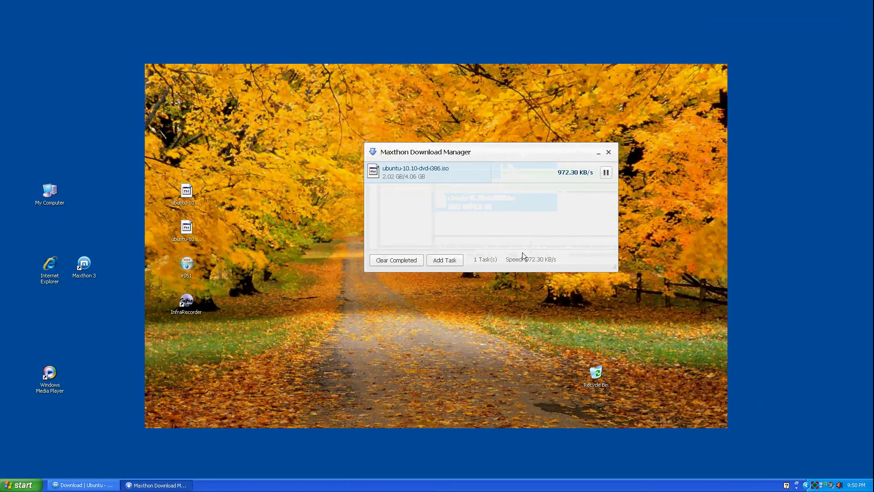
click(606, 173)
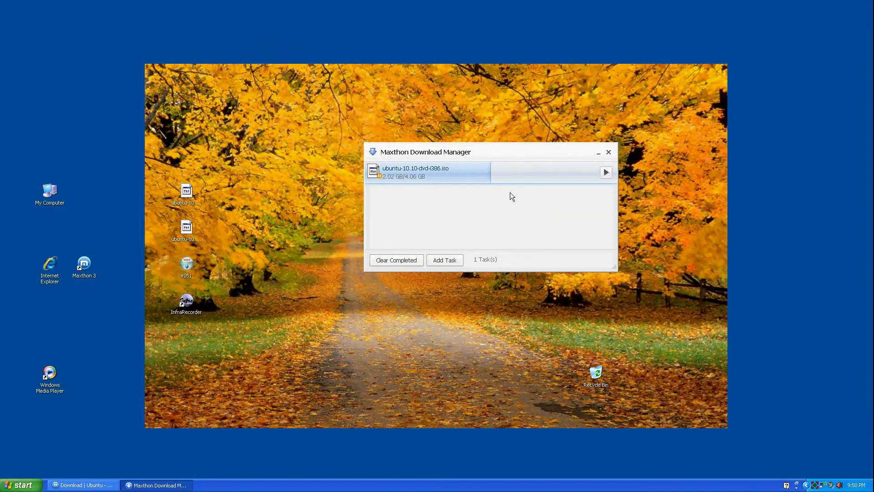
key(Delete)
click(609, 152)
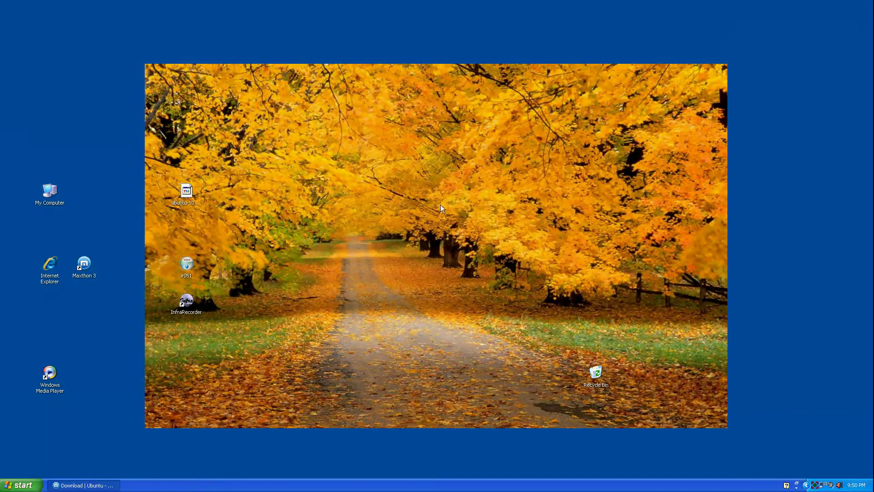
Step: Delete the ubuntu-10 and r051 desktop files to the Recycle Bin
drag(231, 172, 178, 272)
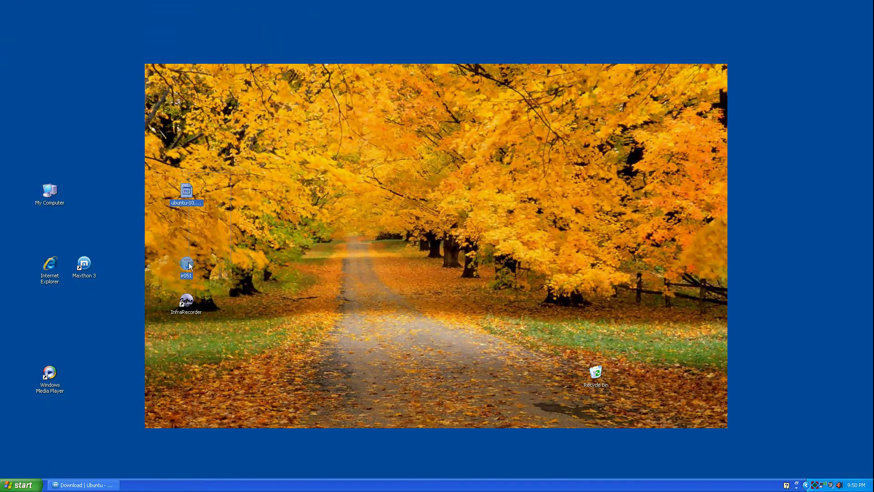
key(Delete)
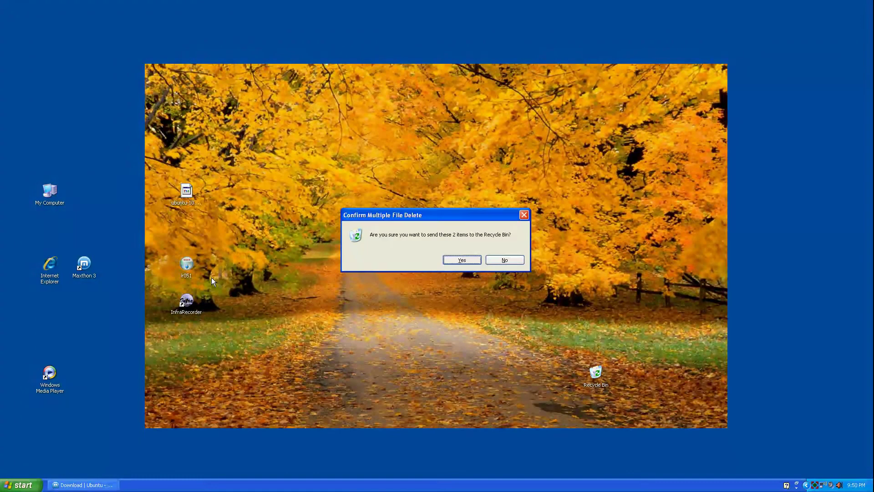
key(Return)
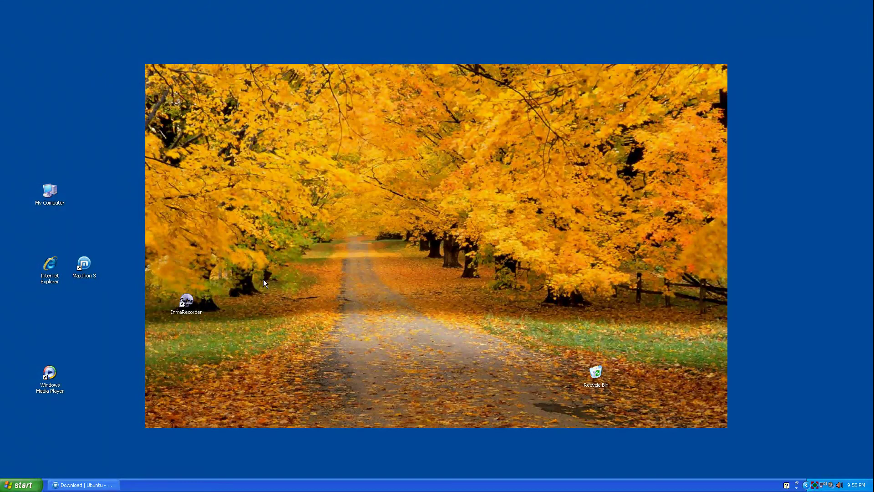